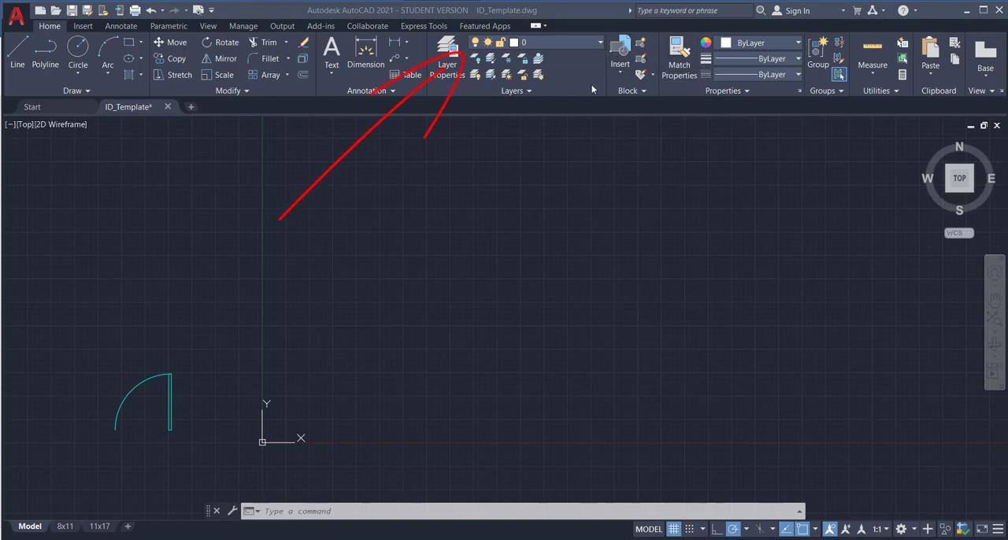
# Step: Make A-Wall the current layer
pyautogui.click(600, 43)
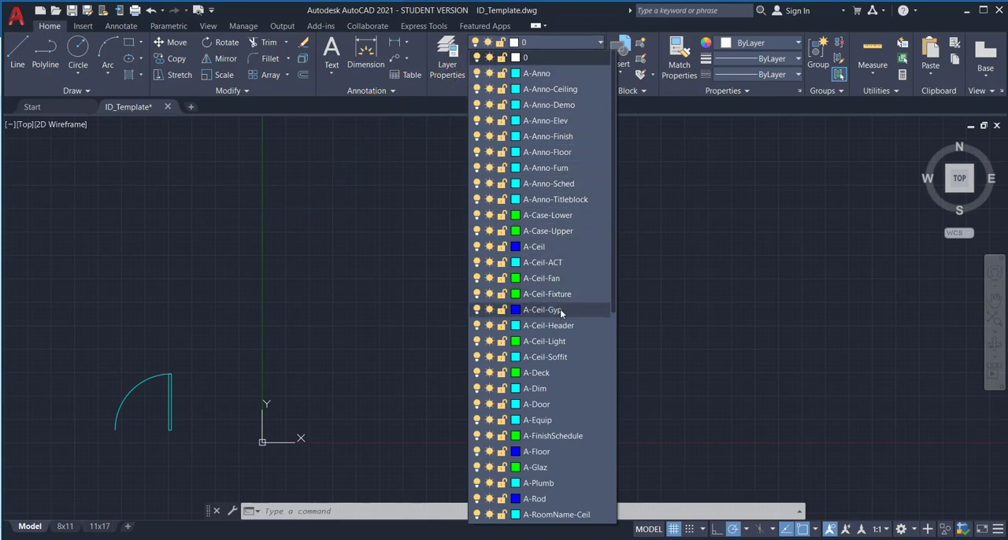
pyautogui.scroll(-2, 561, 316)
pyautogui.scroll(-5, 560, 314)
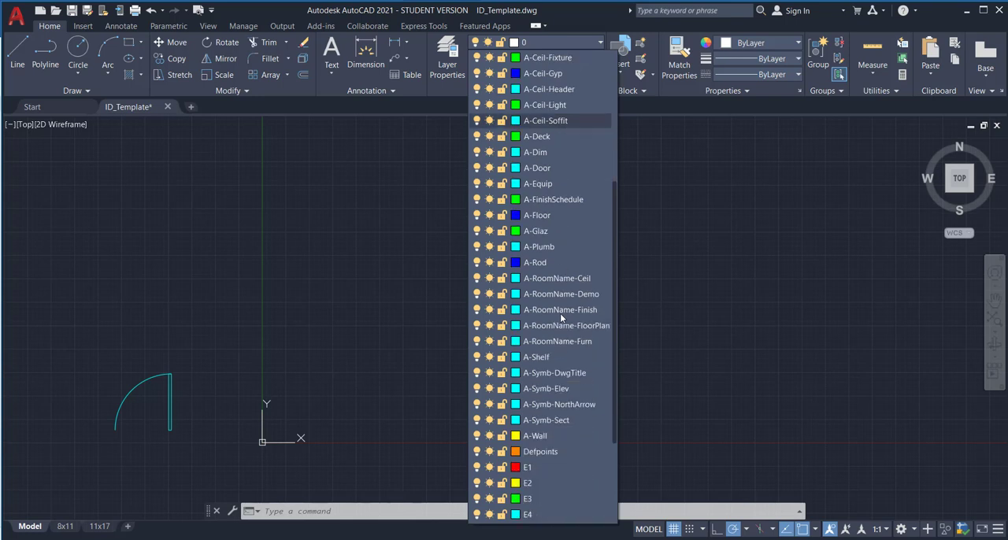
pyautogui.scroll(-1, 560, 313)
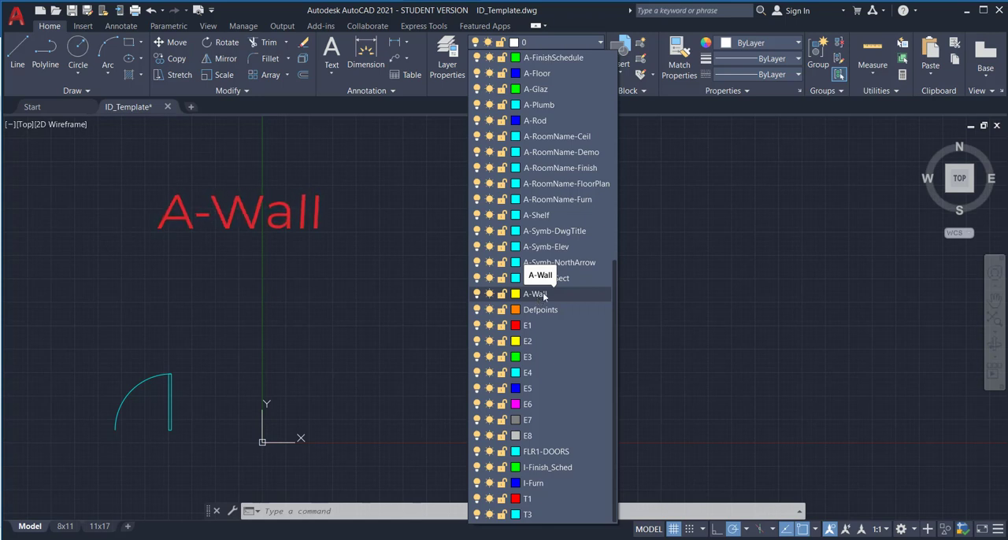
pyautogui.click(537, 297)
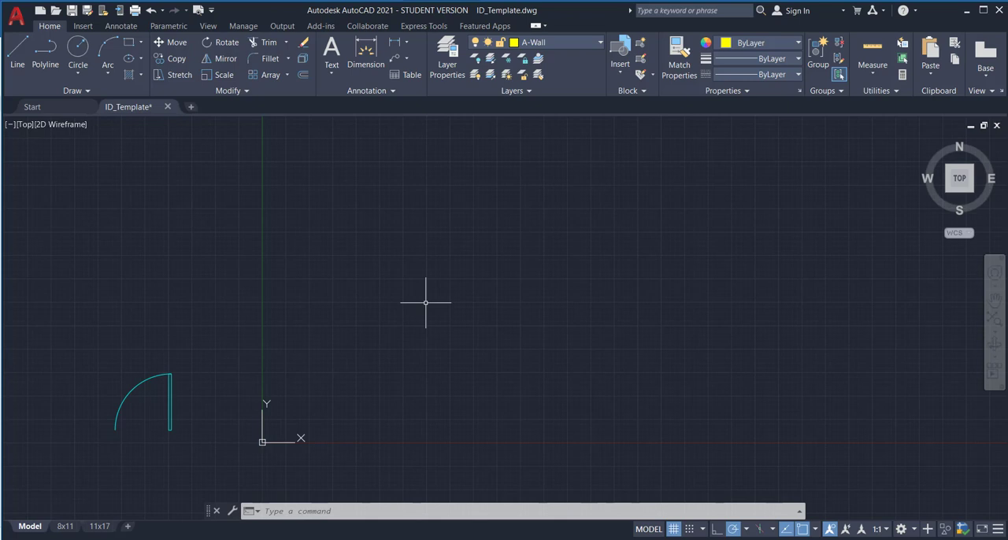
# Step: Draw a closed 10' by 10' square room outline with the Line command, starting just above and right of the origin
pyautogui.click(16, 55)
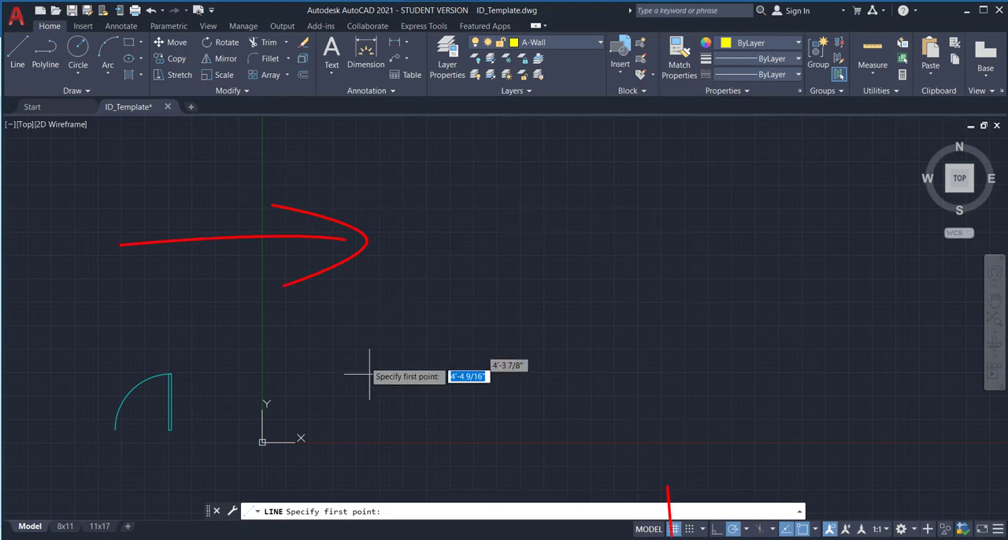
pyautogui.click(299, 398)
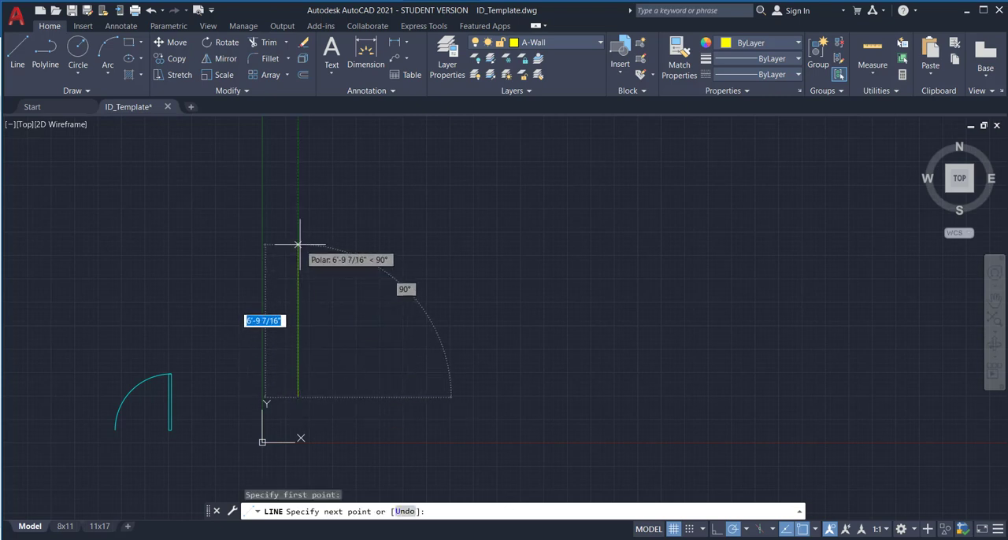
pyautogui.write("10'")
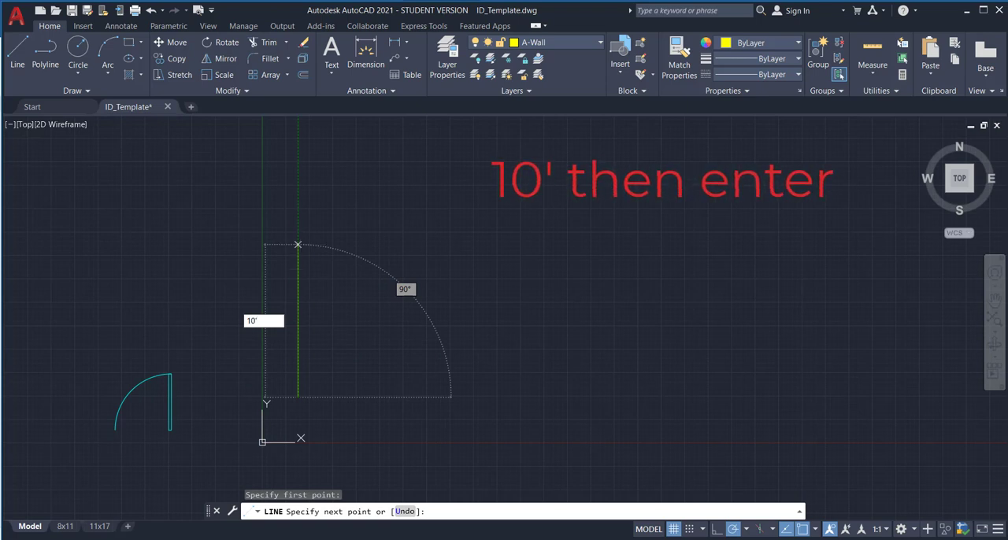
pyautogui.press('Return')
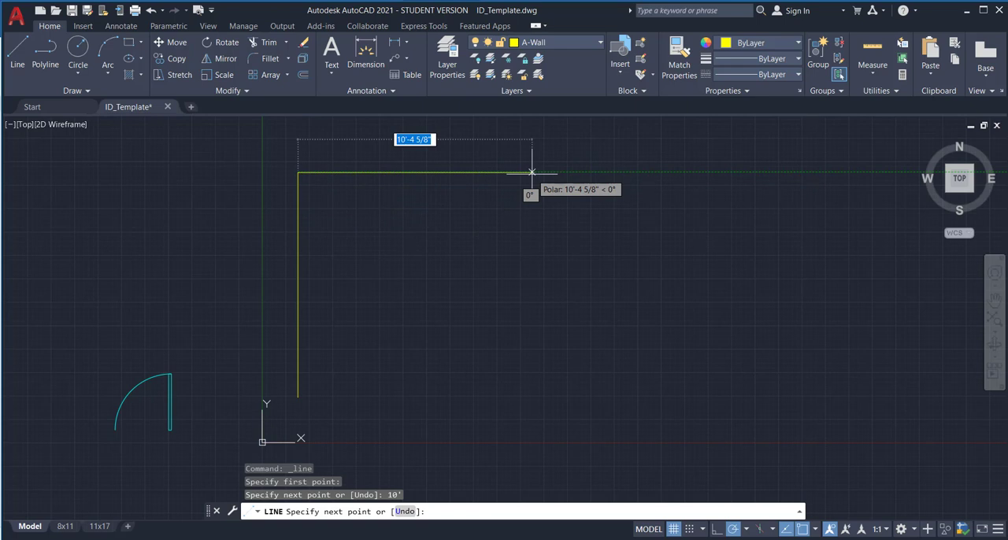
pyautogui.write("10'")
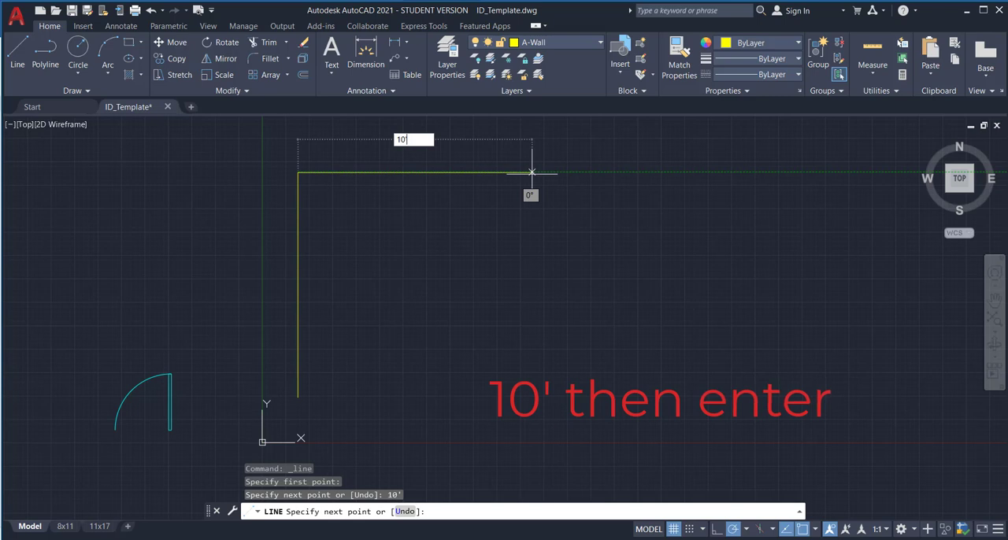
pyautogui.press('Return')
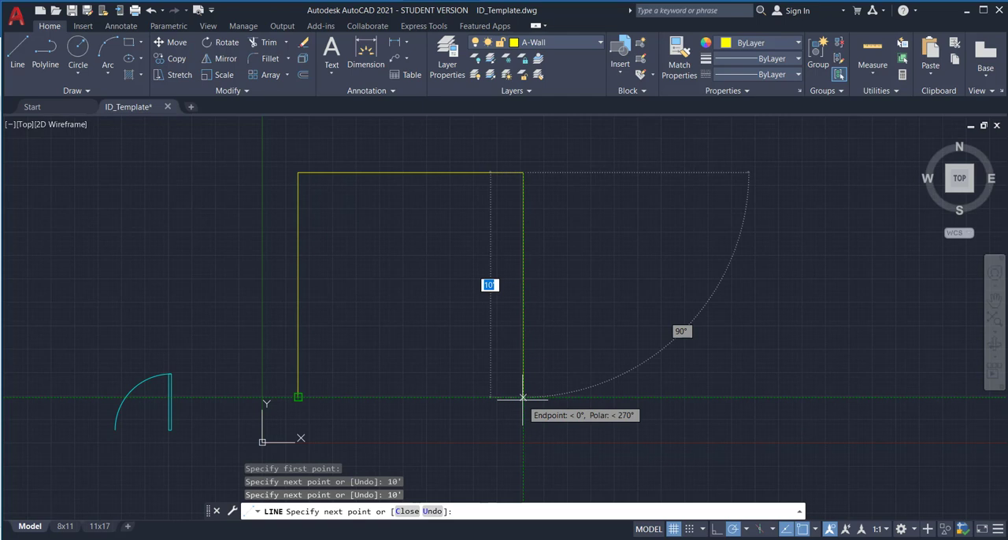
pyautogui.click(523, 397)
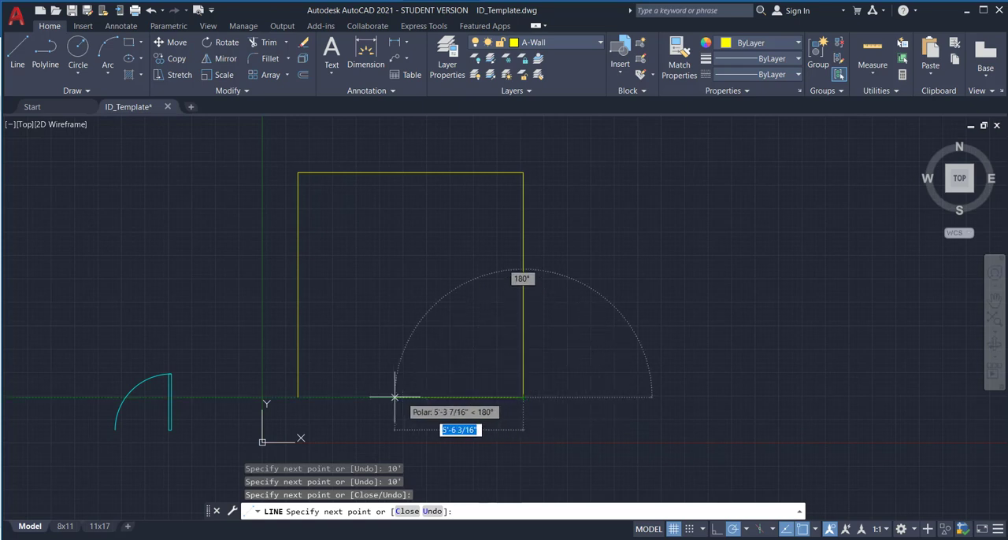
pyautogui.click(298, 397)
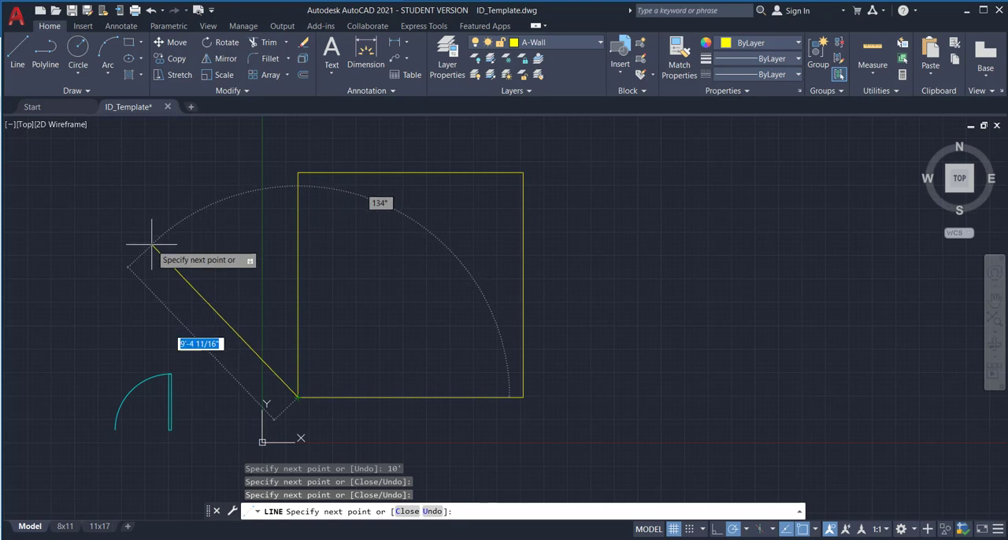
pyautogui.rightClick(151, 244)
pyautogui.click(169, 257)
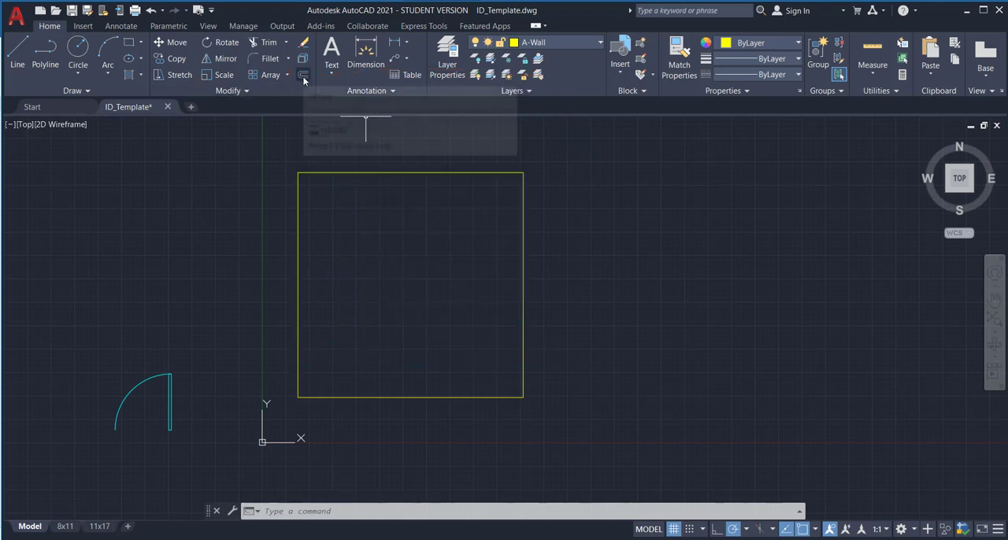
# Step: Offset the room's left wall line 5" to the outside of the room
pyautogui.click(303, 75)
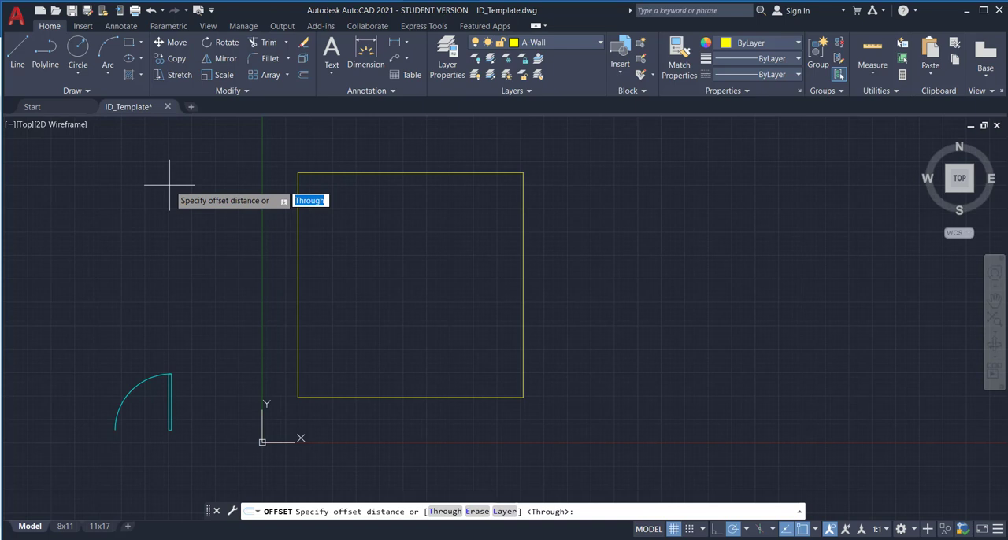
pyautogui.write('5')
pyautogui.press('BackSpace')
pyautogui.write('"')
pyautogui.press('Return')
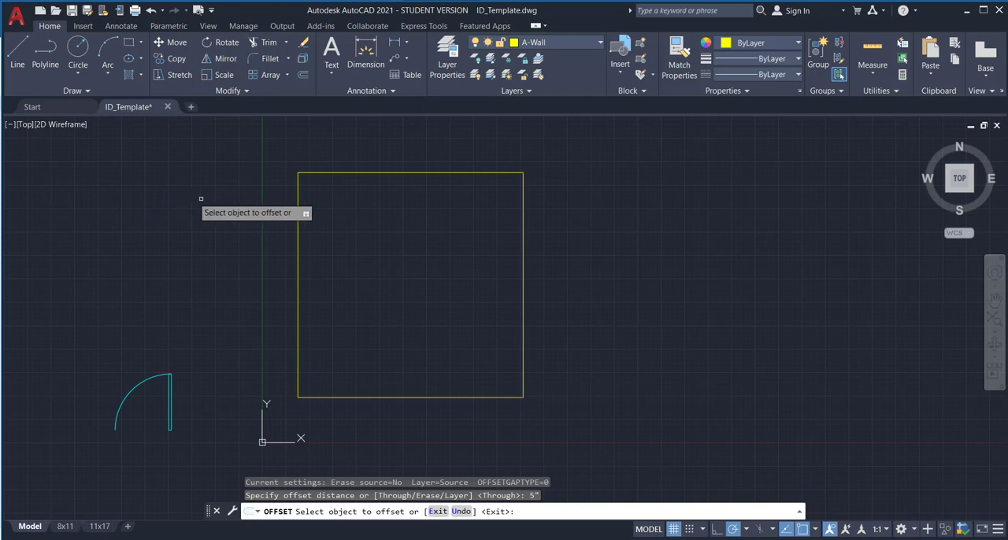
pyautogui.click(297, 206)
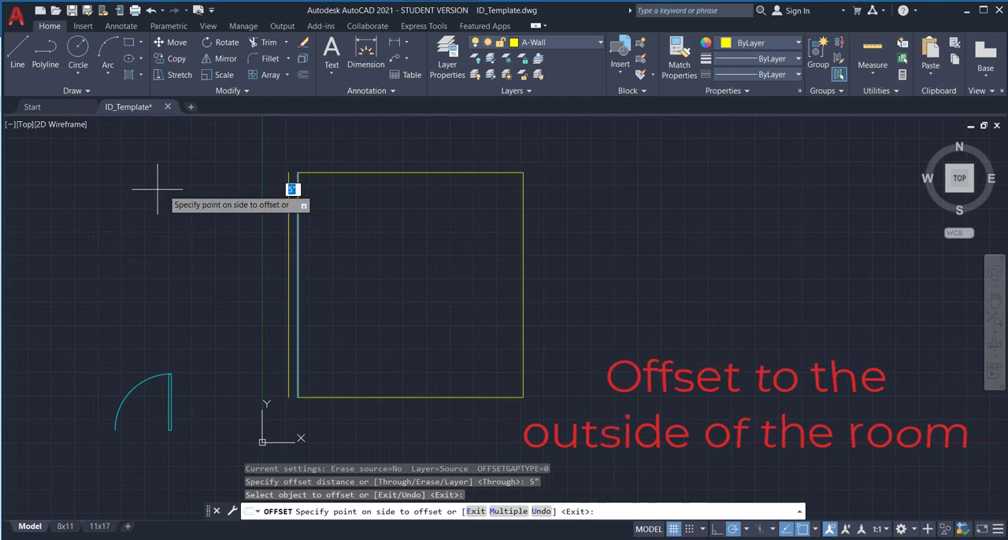
pyautogui.click(134, 227)
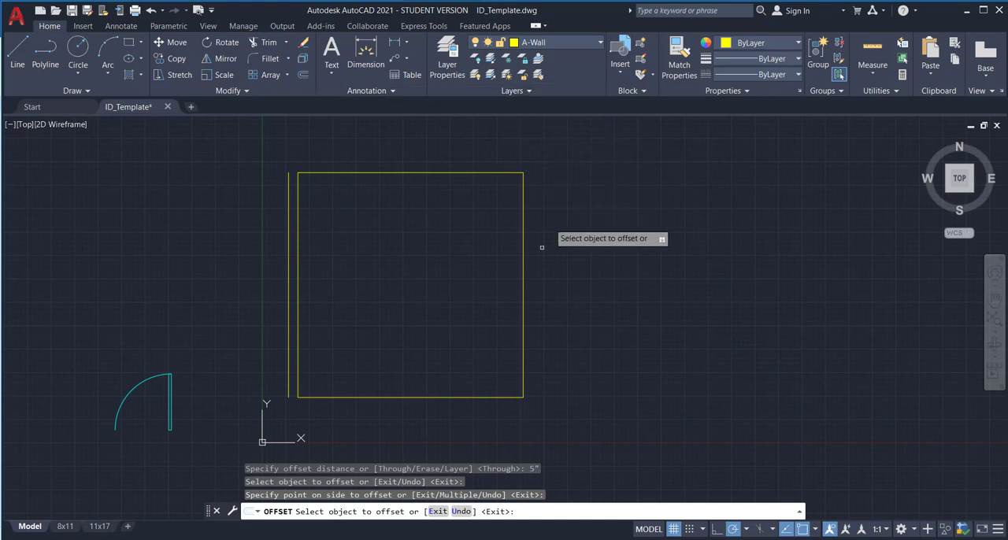
# Step: Offset the room's upper, right and lower wall lines outward by the same 5" distance and end the Offset command
pyautogui.click(425, 173)
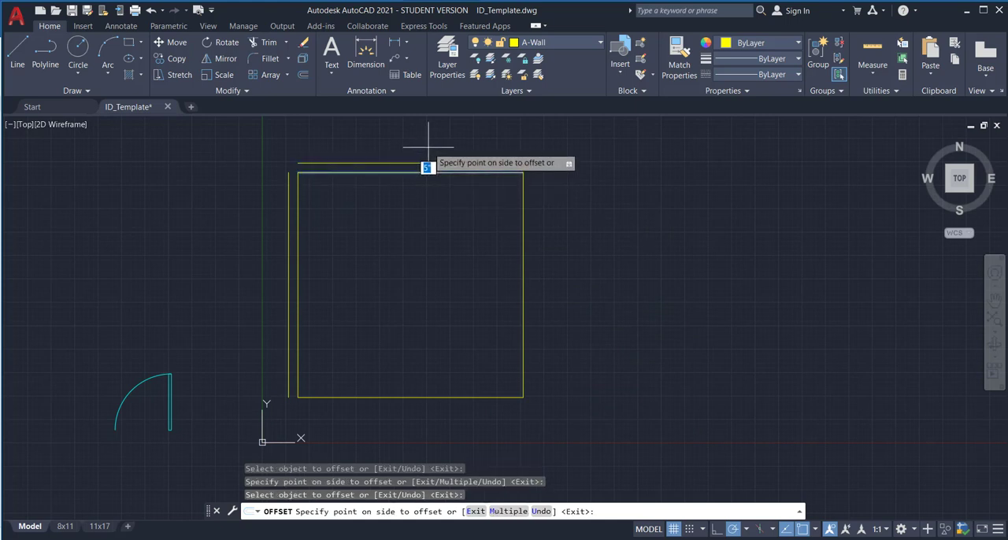
pyautogui.click(428, 147)
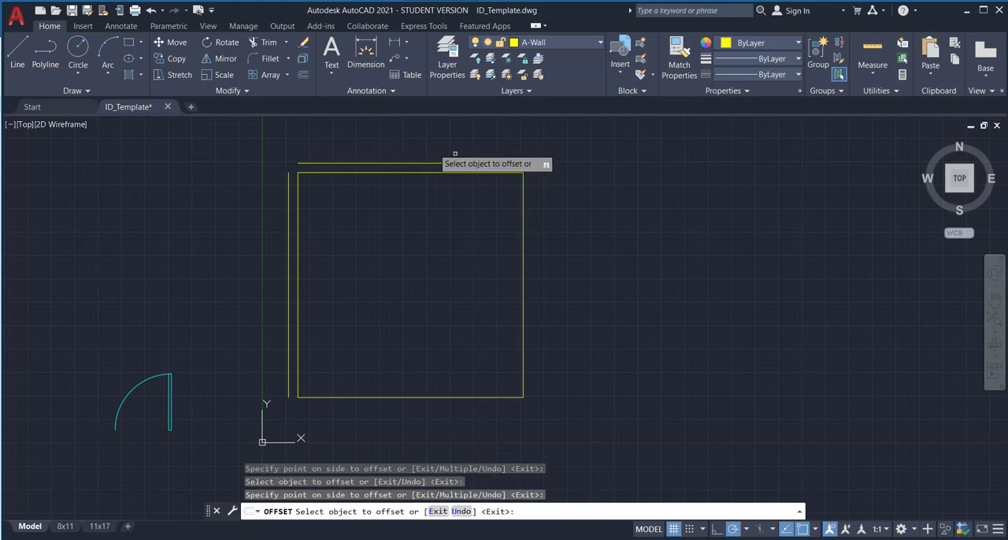
pyautogui.click(524, 193)
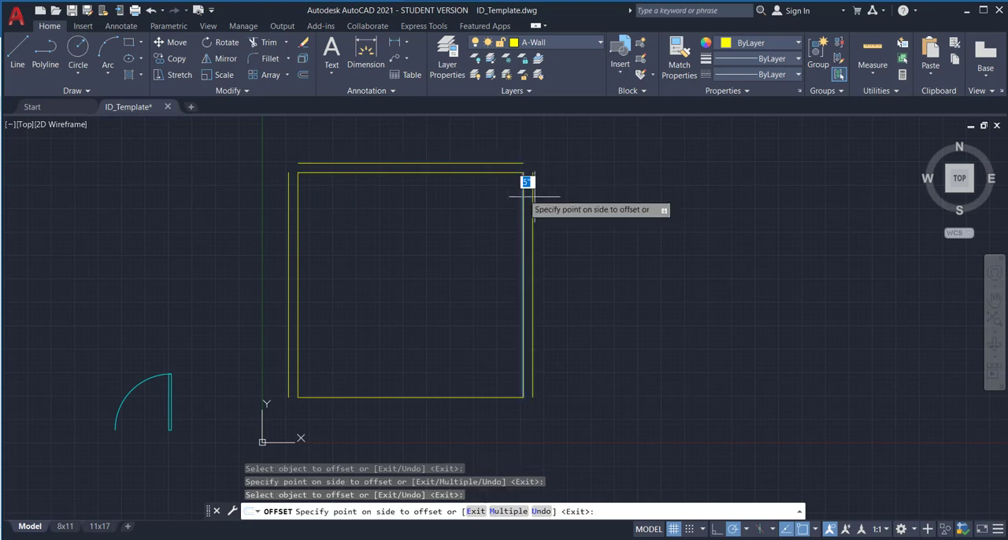
pyautogui.click(656, 227)
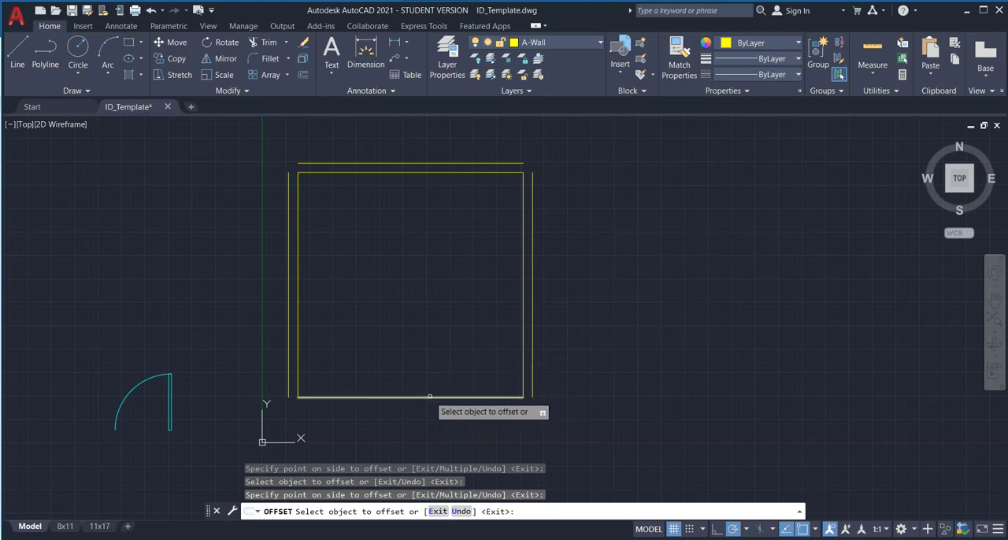
pyautogui.click(430, 396)
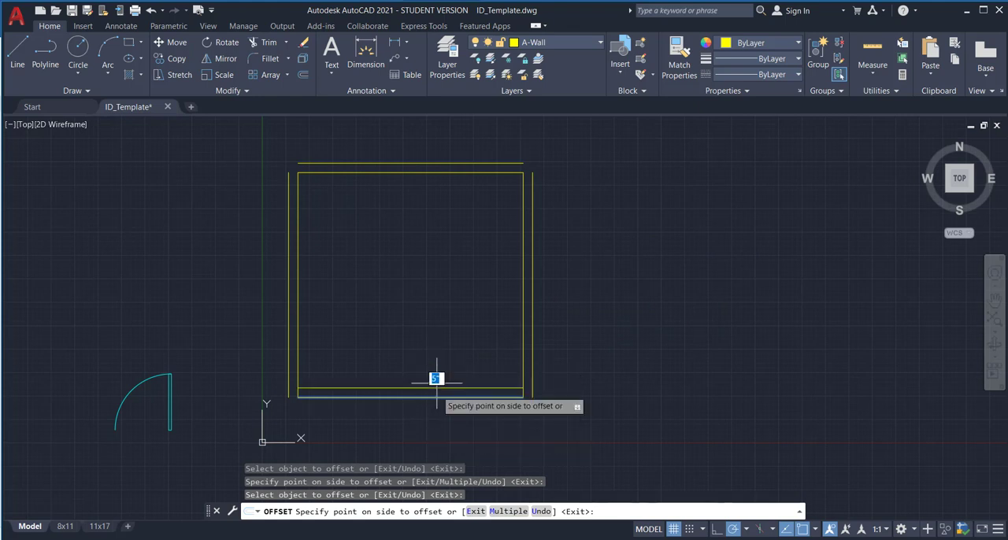
pyautogui.click(438, 430)
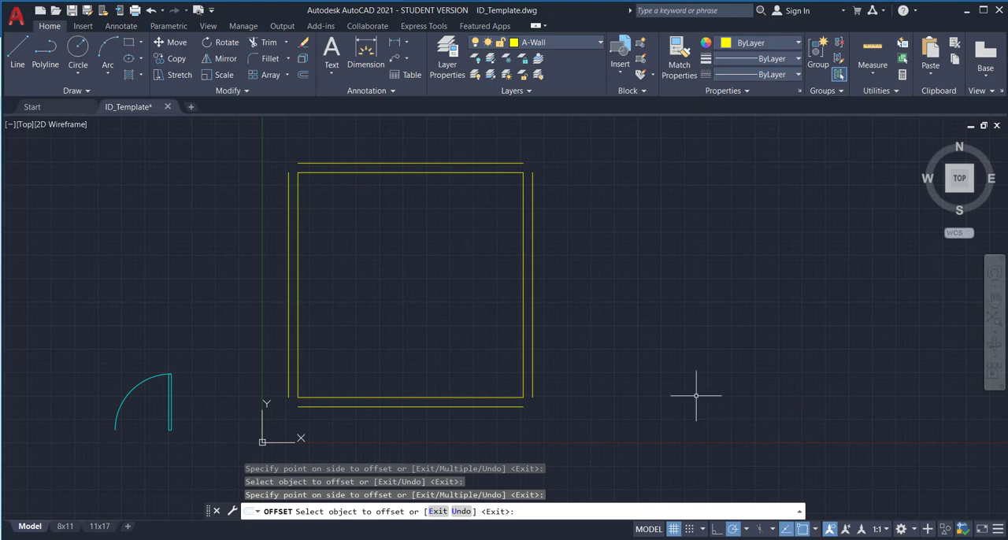
pyautogui.press('Escape')
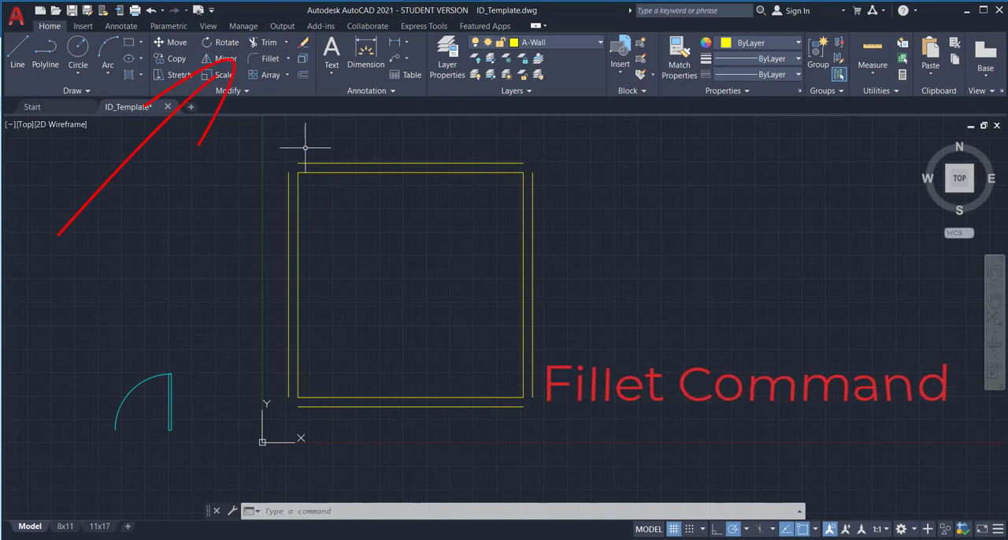
# Step: Fillet the outer wall lines into square corners at the room's upper-left and upper-right
pyautogui.click(264, 58)
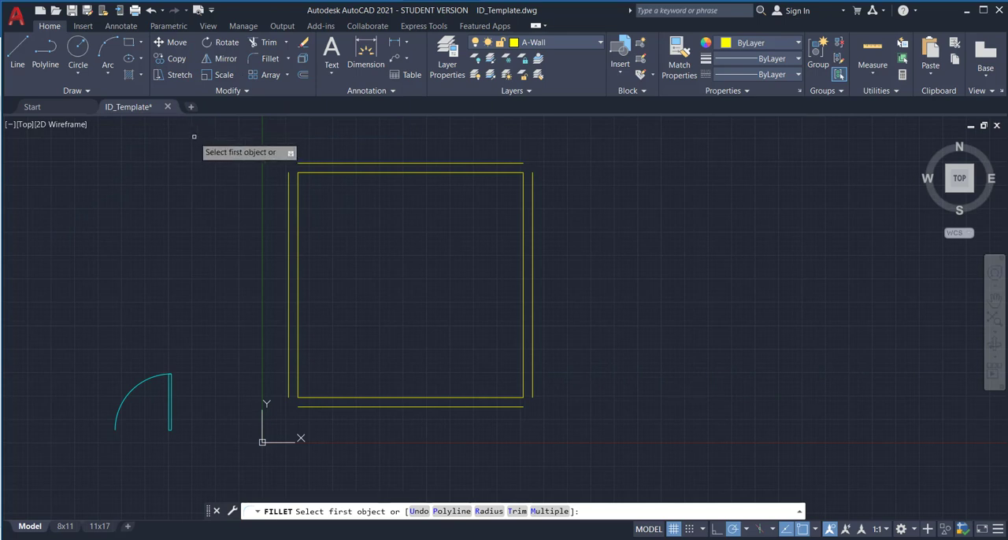
pyautogui.click(288, 178)
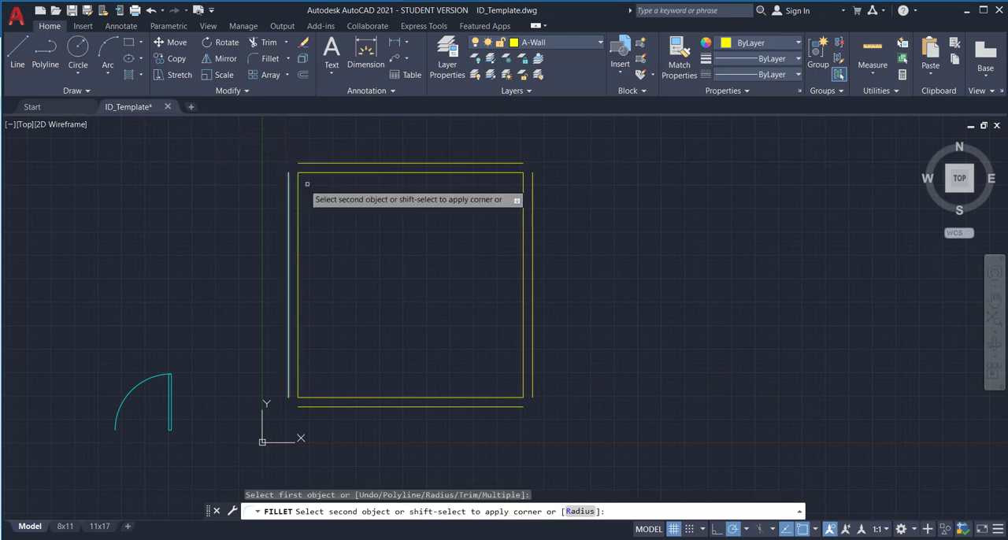
pyautogui.click(305, 162)
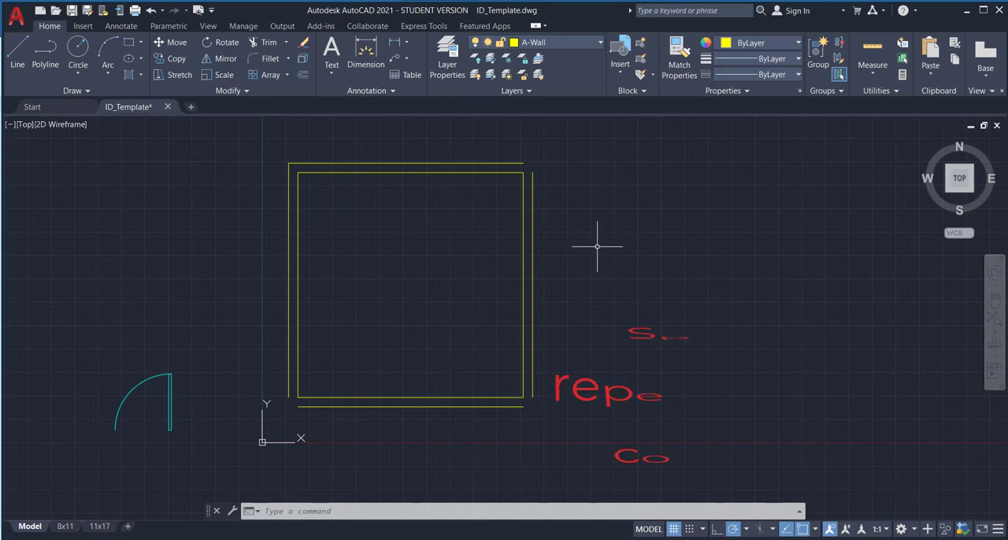
pyautogui.press('space')
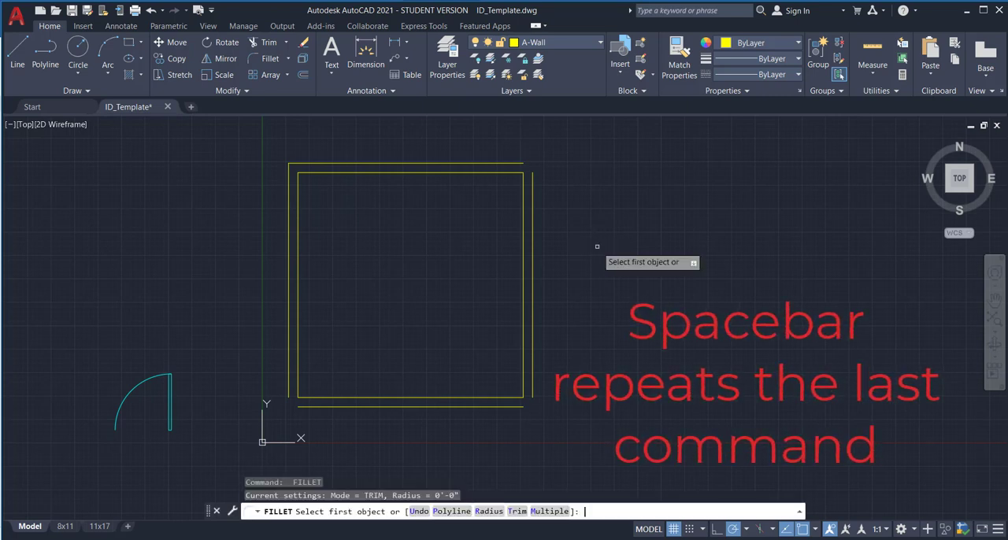
pyautogui.click(513, 163)
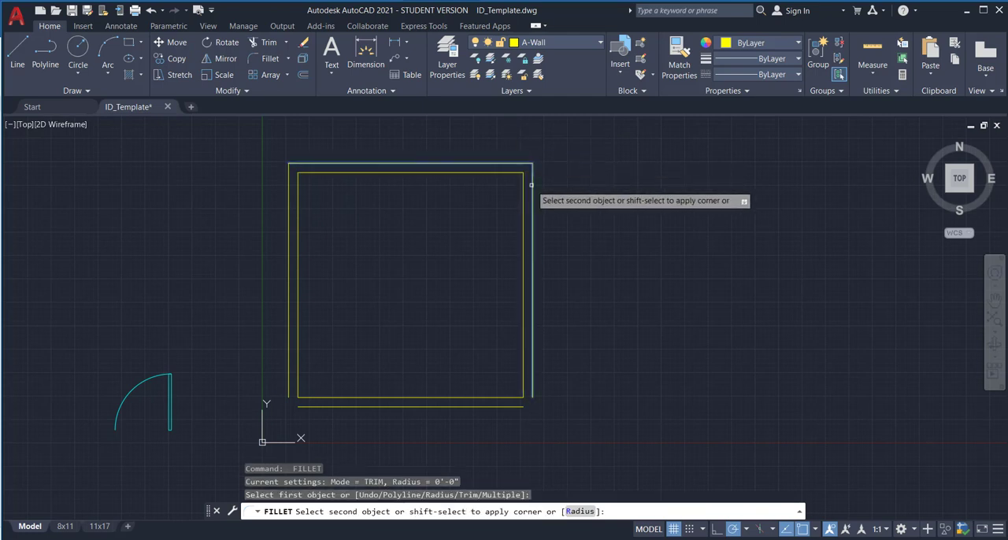
pyautogui.click(532, 185)
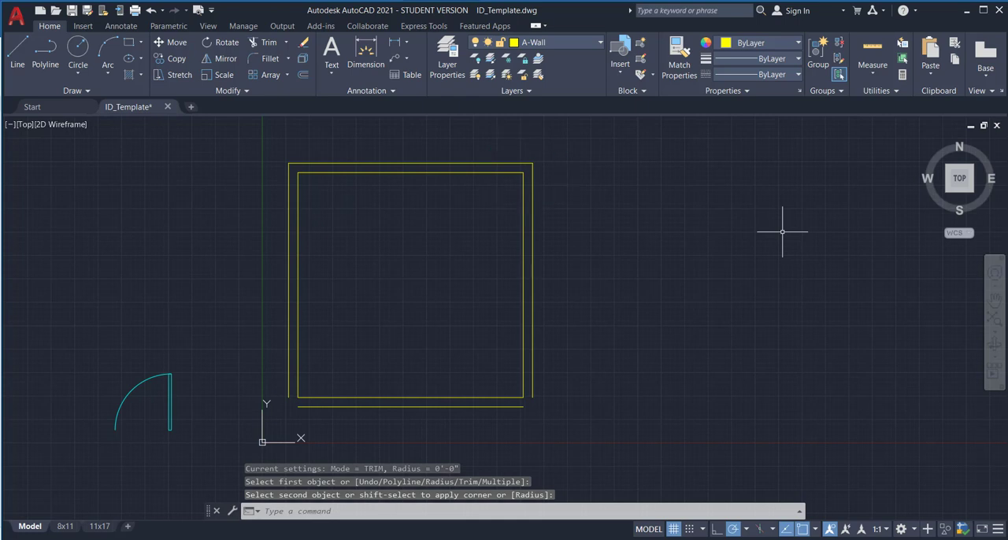
# Step: Fillet the outer wall lines into square corners at the room's lower-right and lower-left
pyautogui.press('Return')
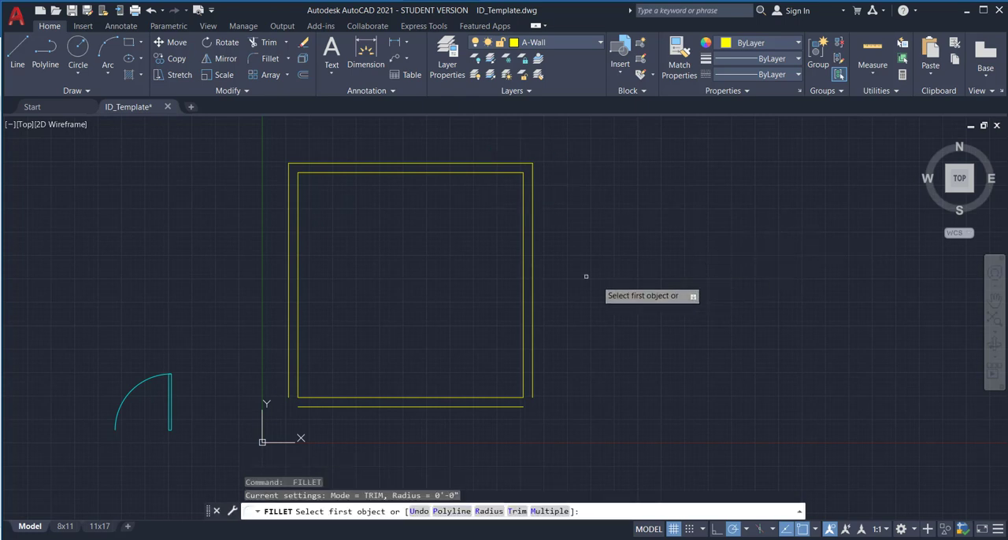
pyautogui.click(531, 220)
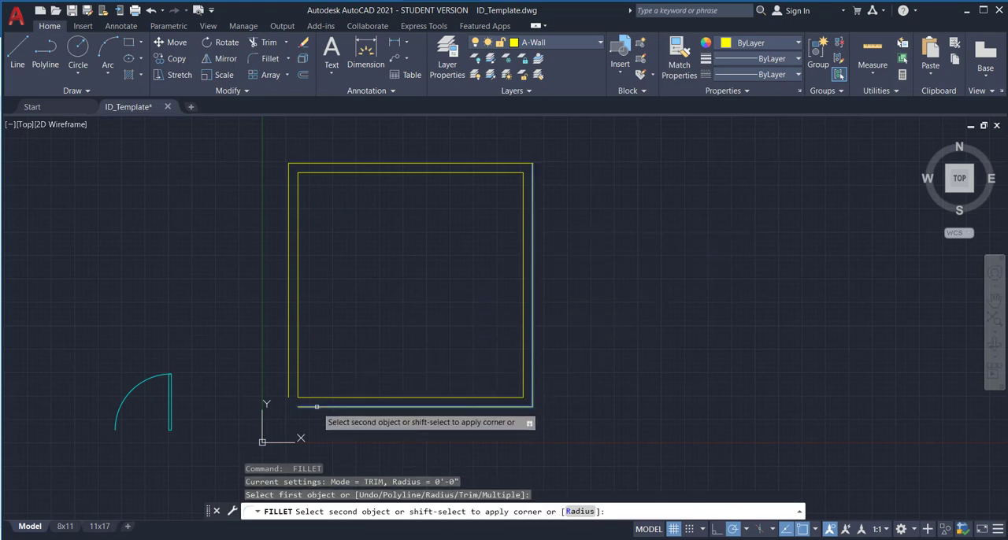
pyautogui.click(517, 407)
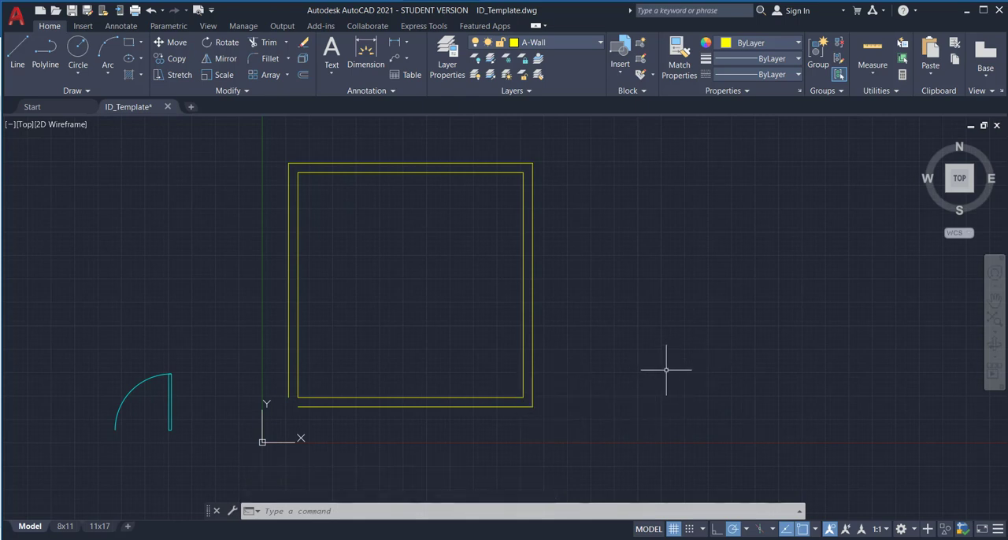
pyautogui.press('Return')
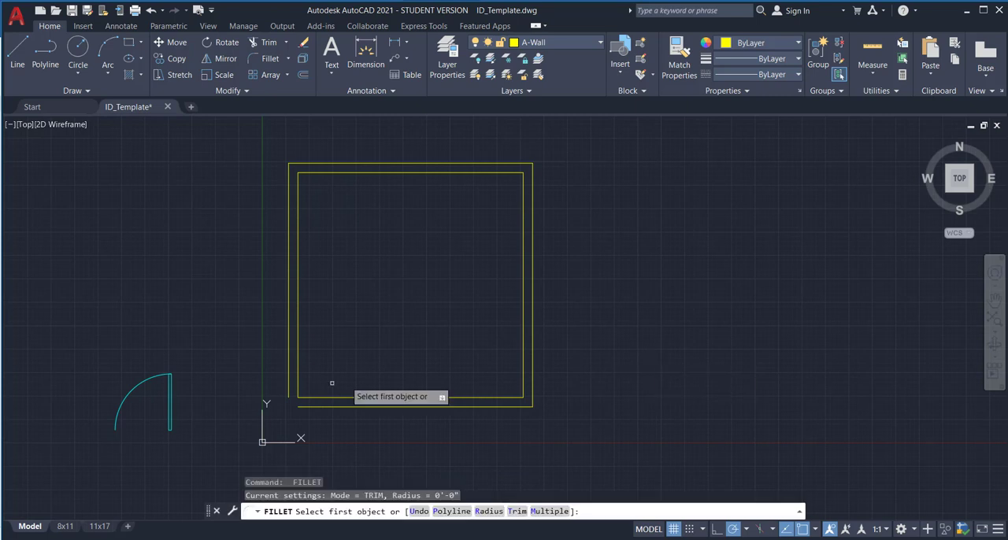
pyautogui.click(310, 406)
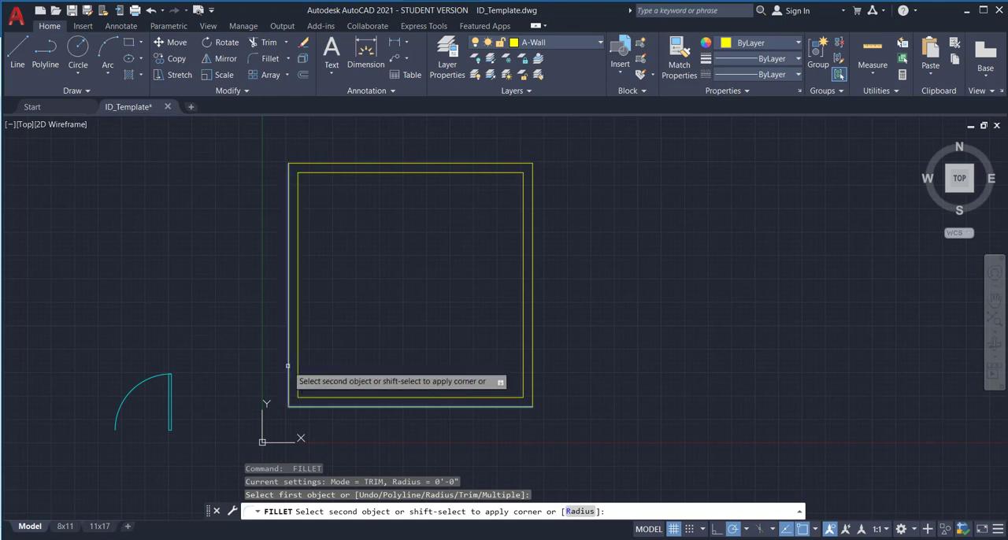
pyautogui.click(288, 365)
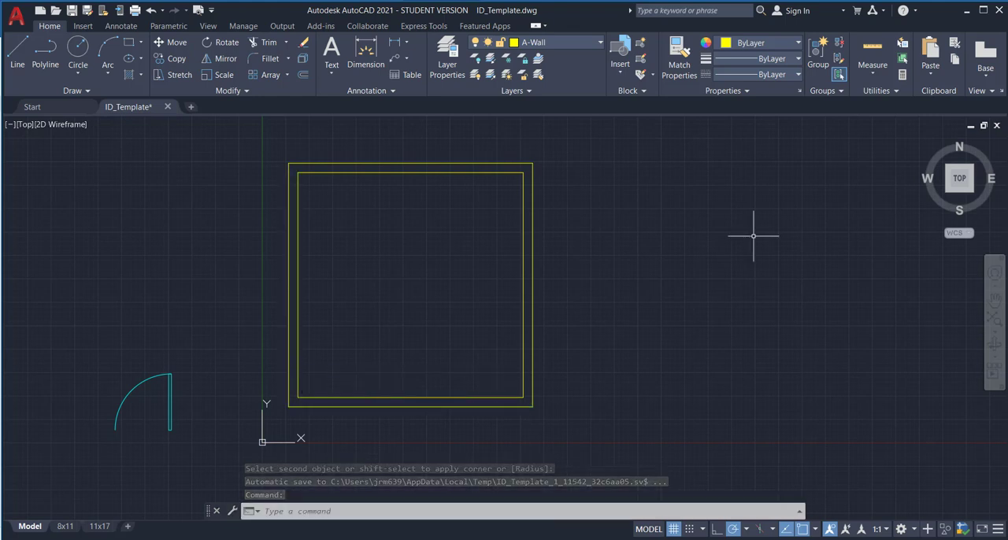